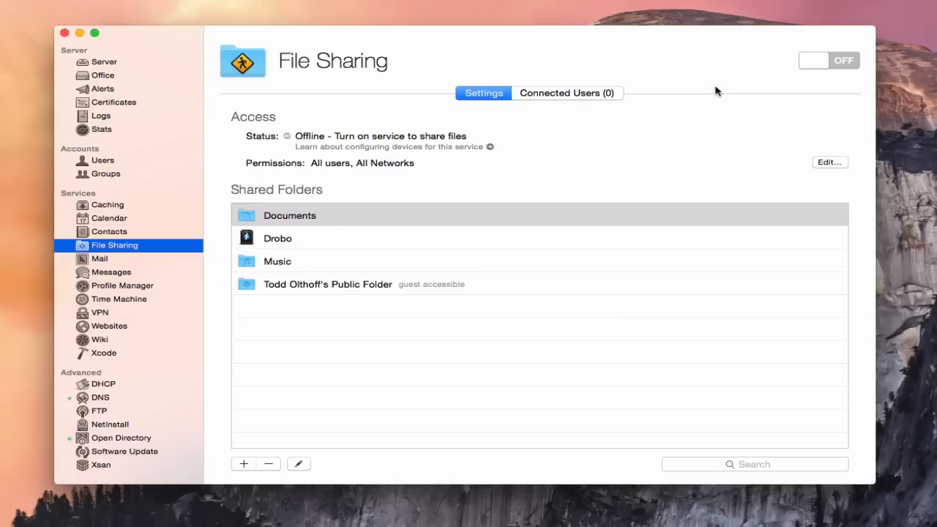
Review the File Sharing service, its shared folders and user access in the System Preferences Sharing settings, and close them
click(484, 526)
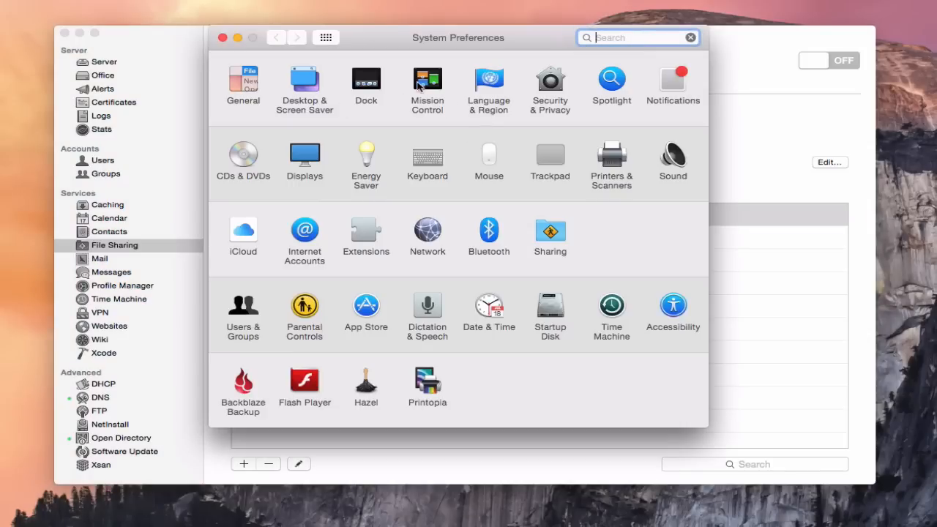
click(554, 234)
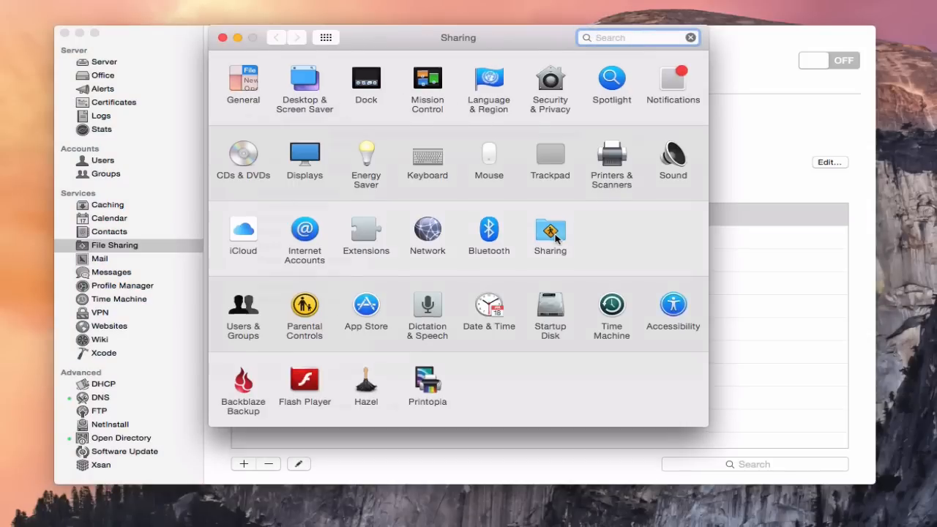
click(287, 178)
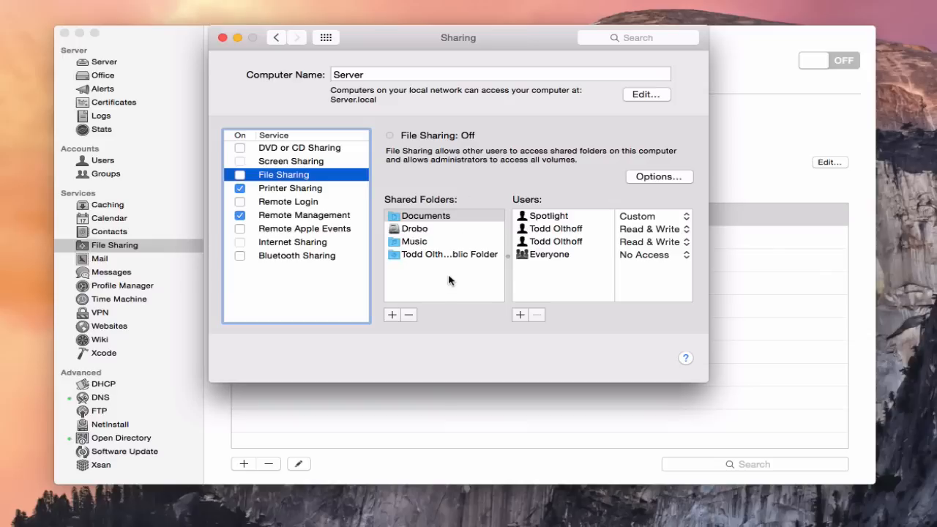
click(223, 38)
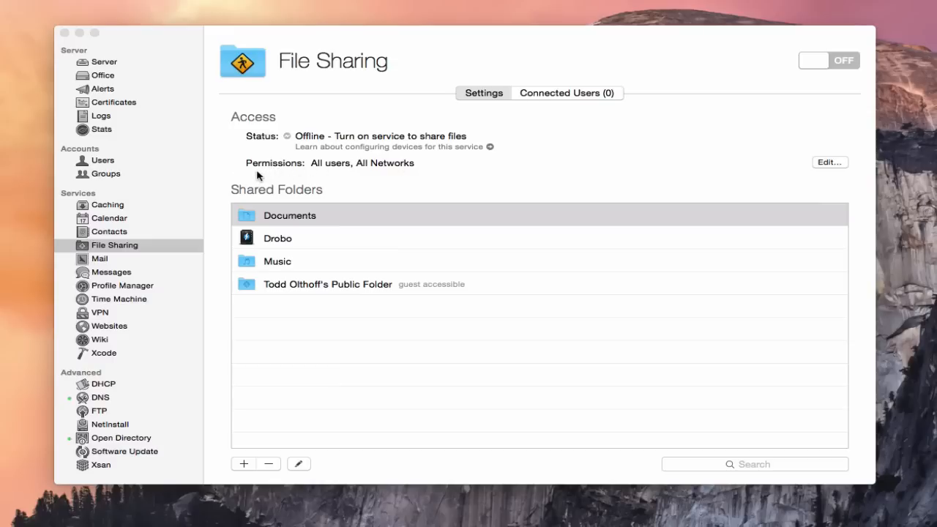
Try restricting File Sharing access to only some users, revert to all users, inspect the network choices, and cancel the access settings
click(827, 164)
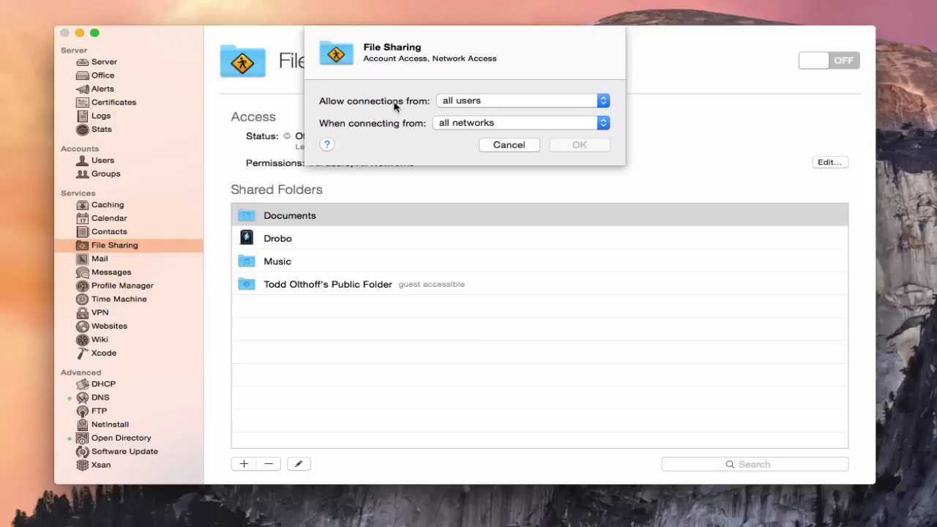
click(602, 101)
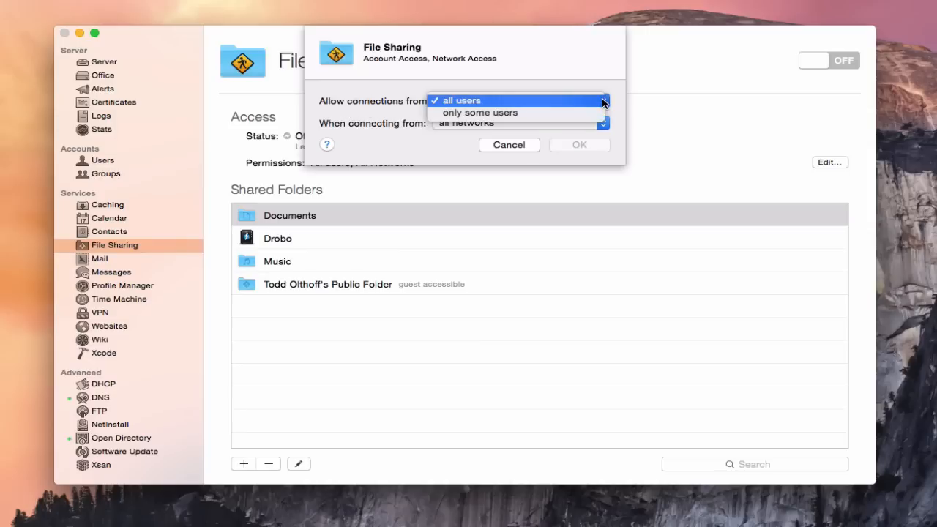
click(590, 114)
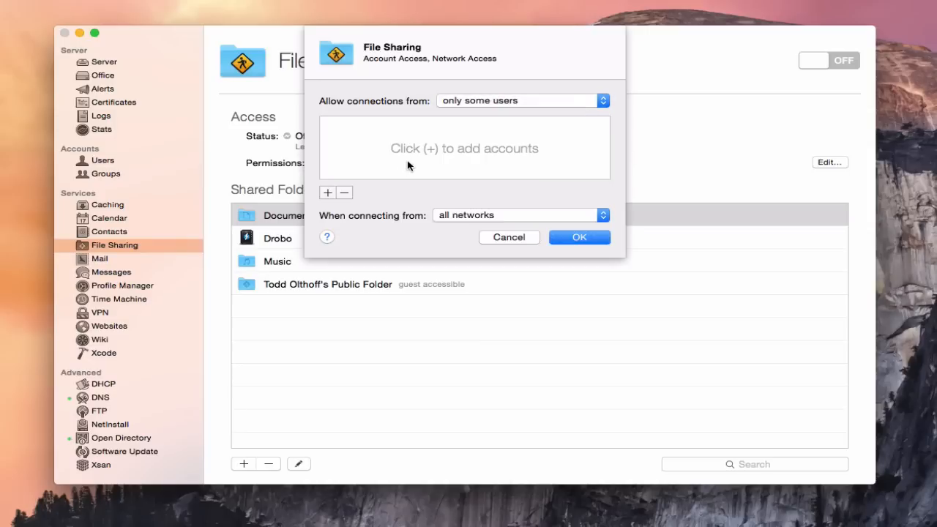
click(603, 101)
click(585, 89)
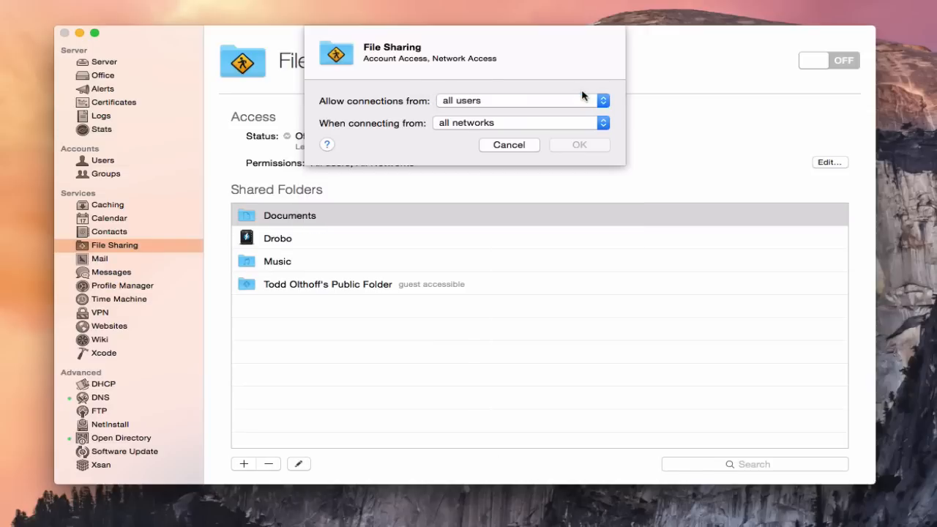
click(603, 123)
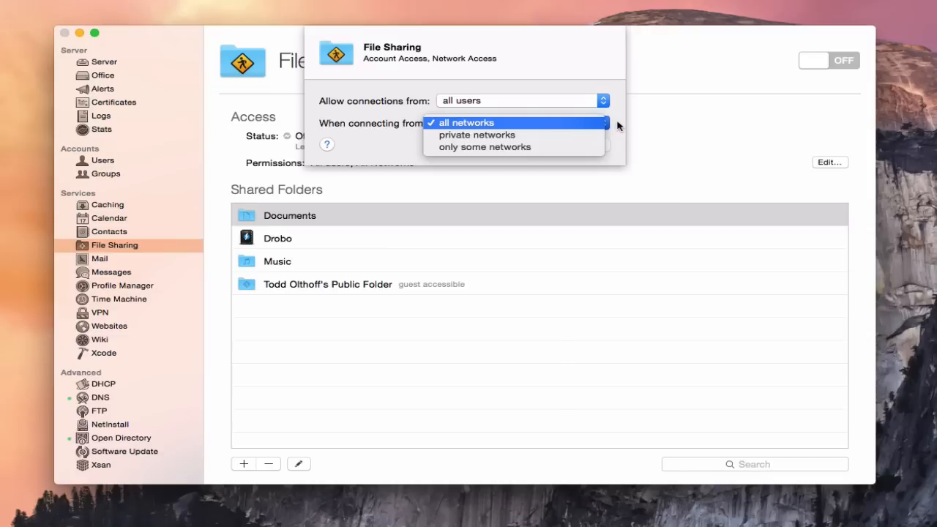
click(616, 127)
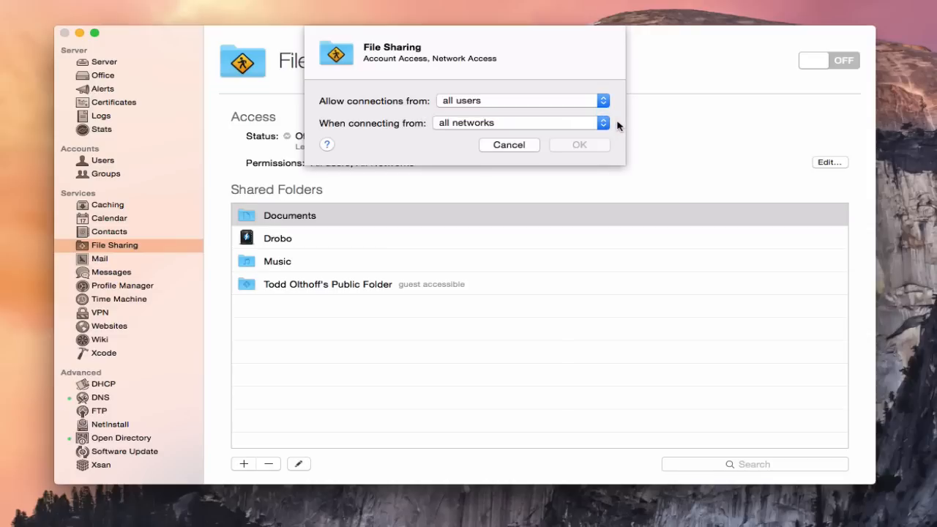
click(505, 147)
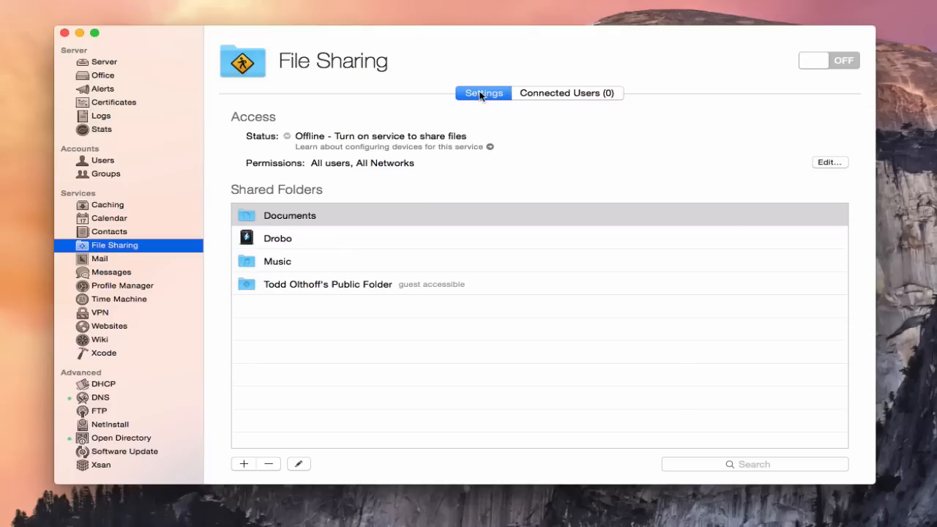
Check the File Sharing service's list of connected users and return to its settings
click(576, 96)
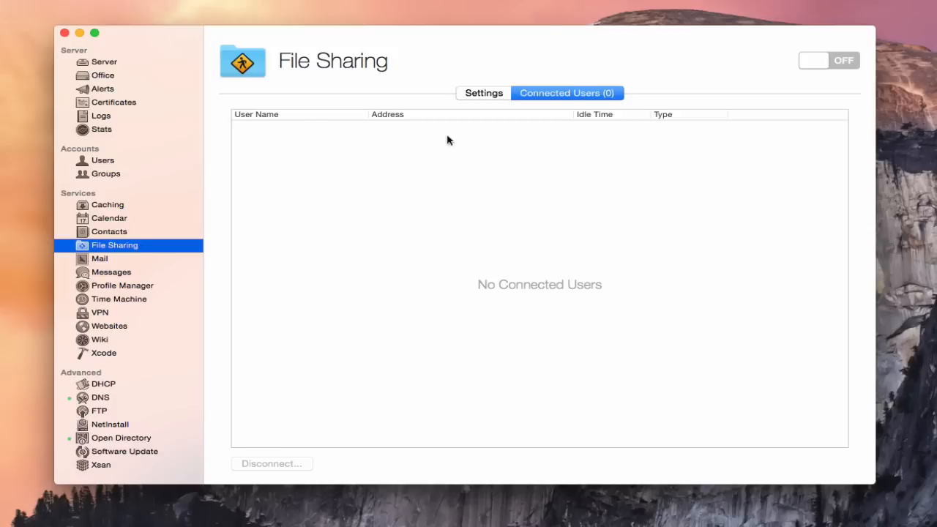
click(482, 96)
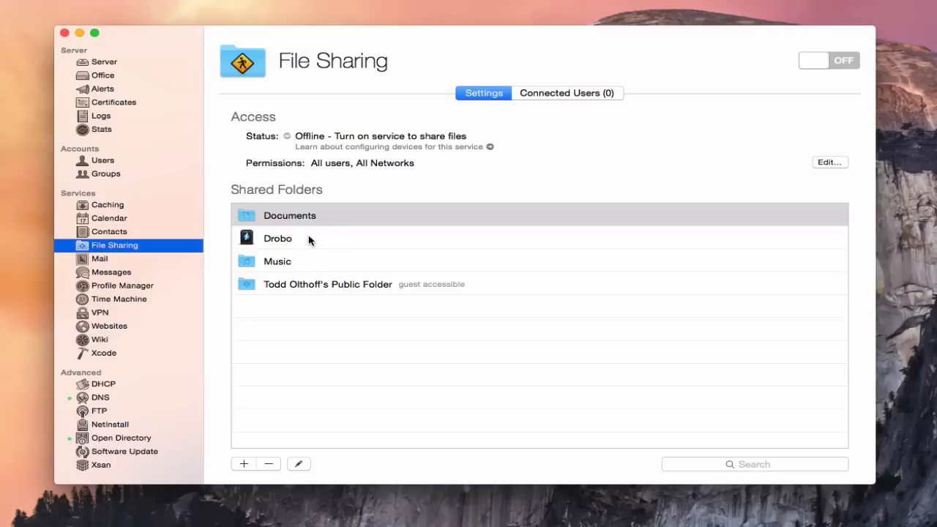
Open the Documents share for editing and examine the permission choices for Everyone and the Staff primary group
click(293, 219)
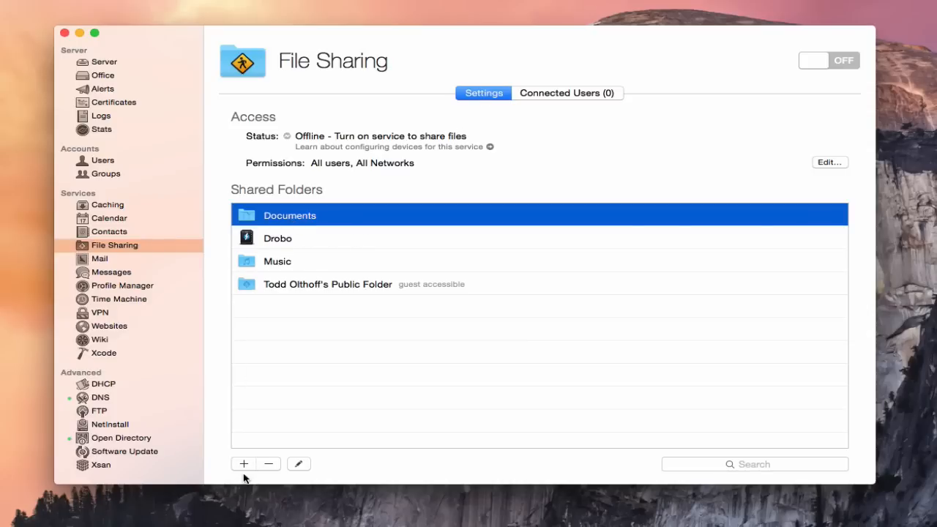
click(298, 464)
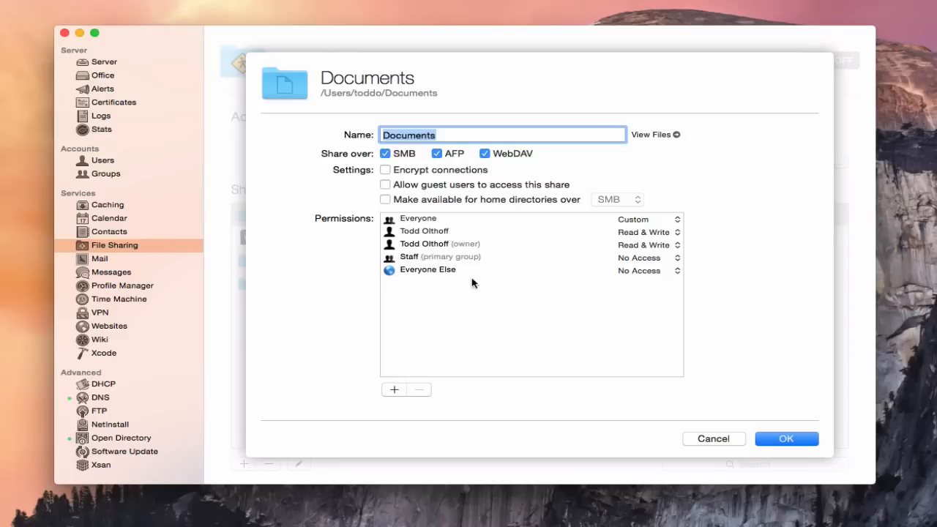
click(678, 221)
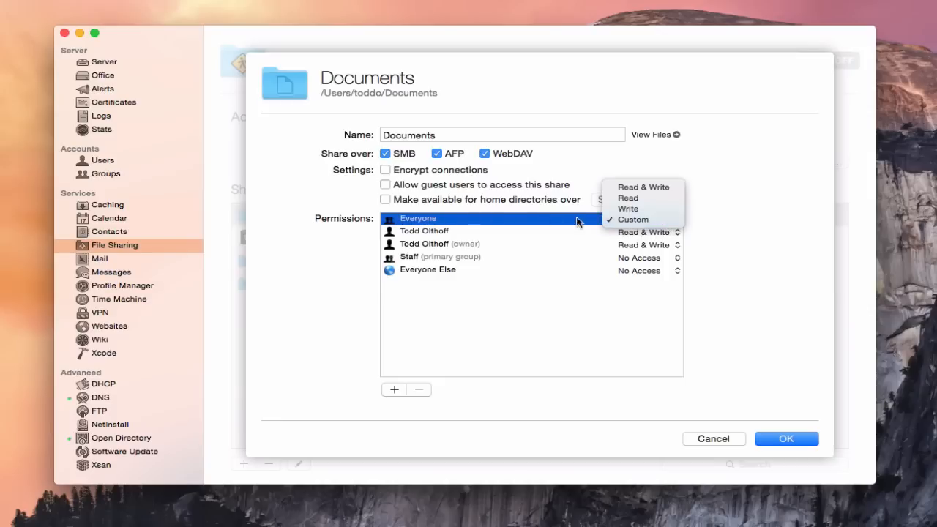
click(593, 336)
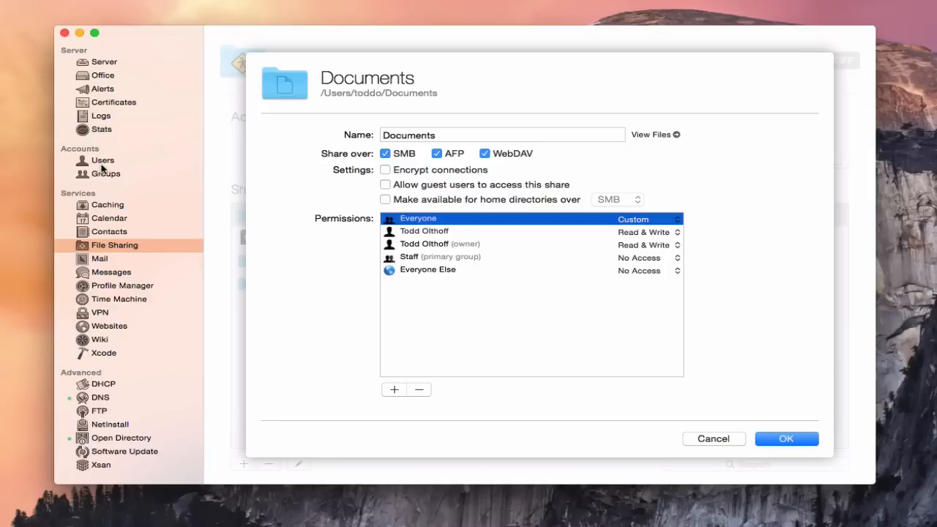
click(675, 259)
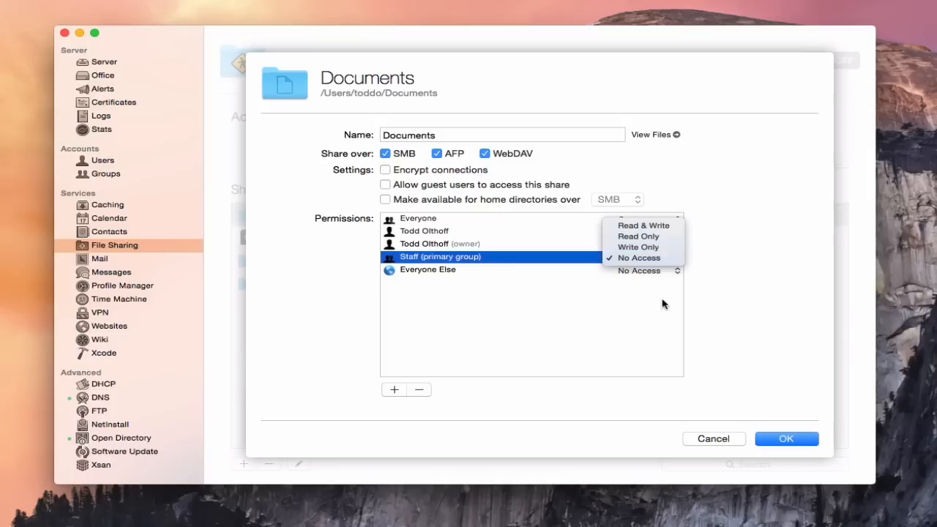
click(623, 306)
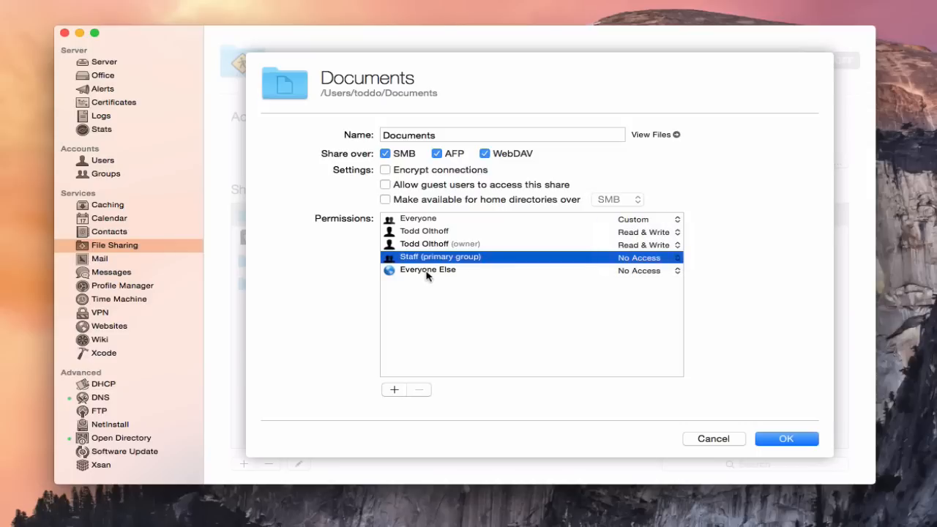
Try adding a user account to the Documents share's permissions, remove that entry again, and cancel the share's editing
click(393, 389)
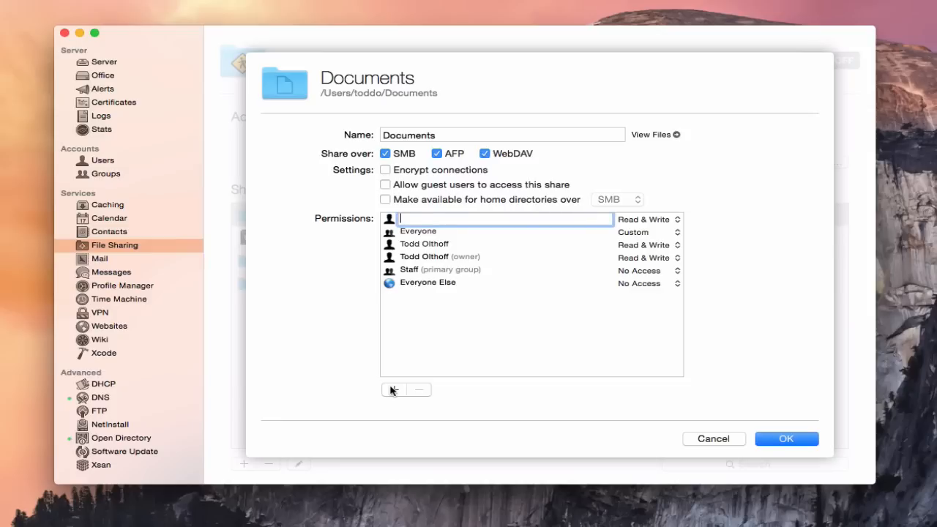
text(john)
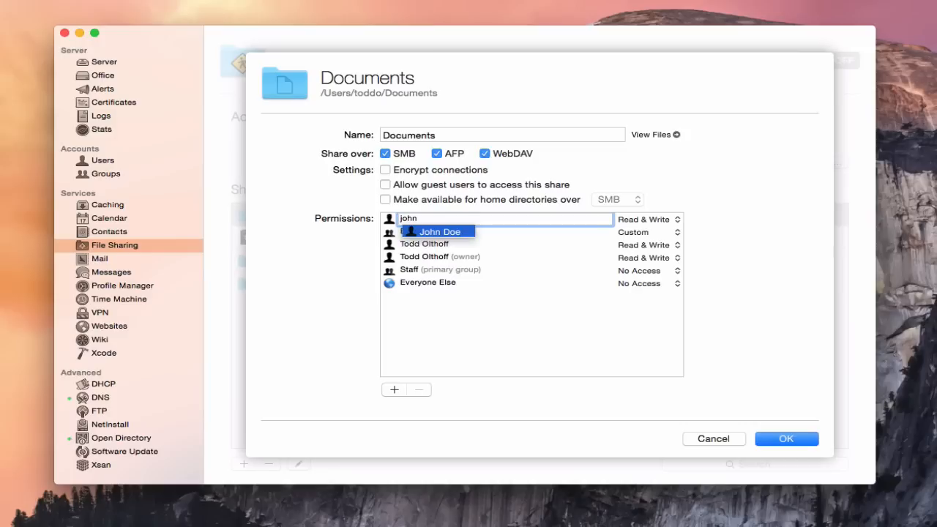
click(436, 233)
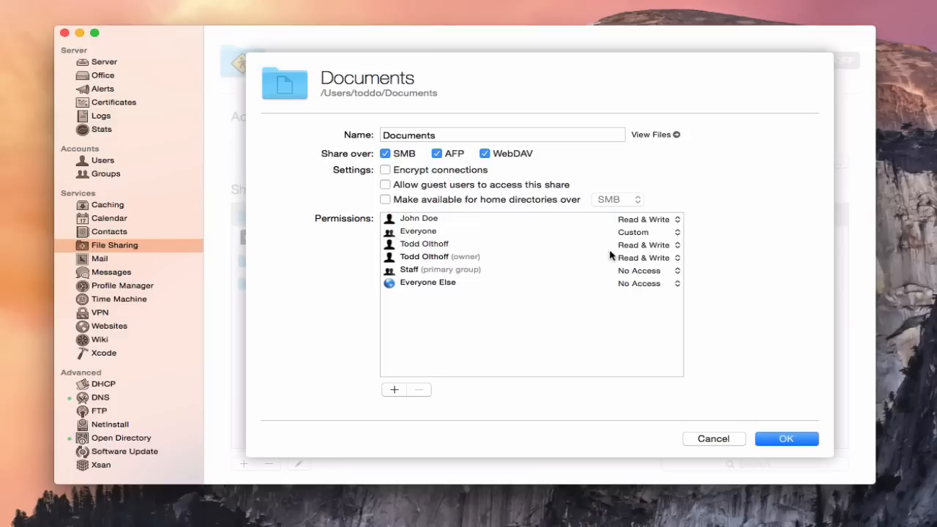
click(437, 221)
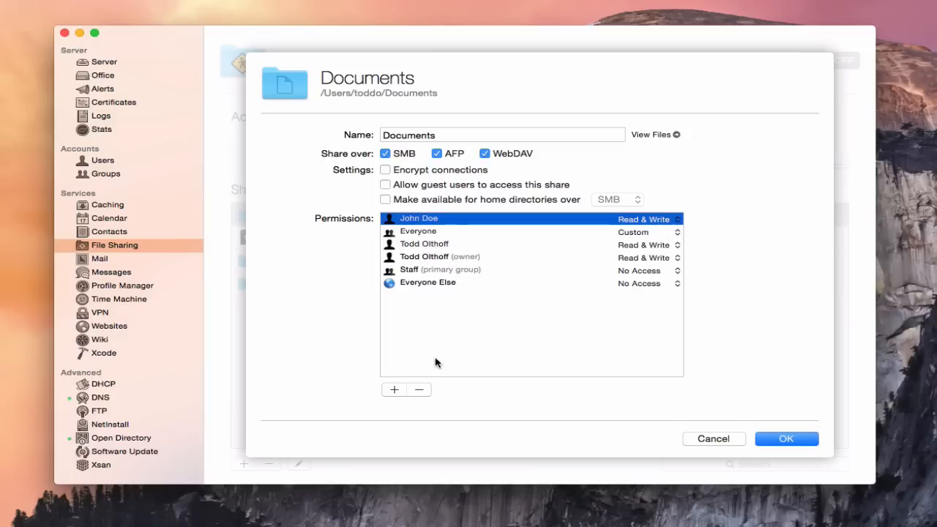
click(420, 393)
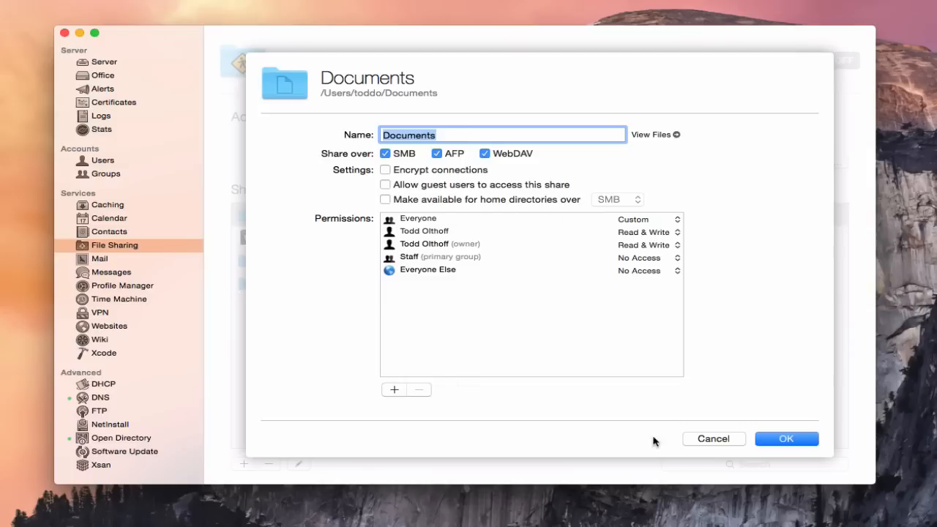
click(721, 441)
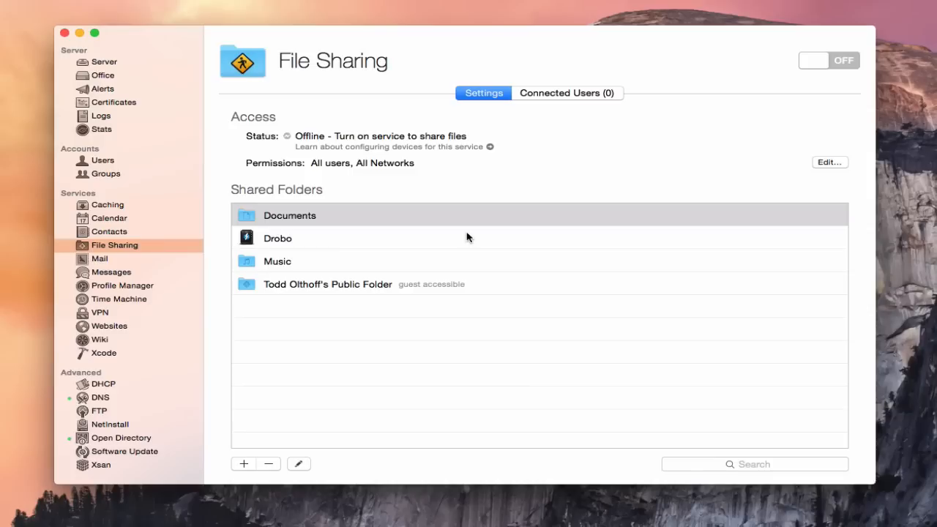
Start adding a shared folder, check the existing Home Folders directory, and set the location to the user's own Documents folder
click(244, 465)
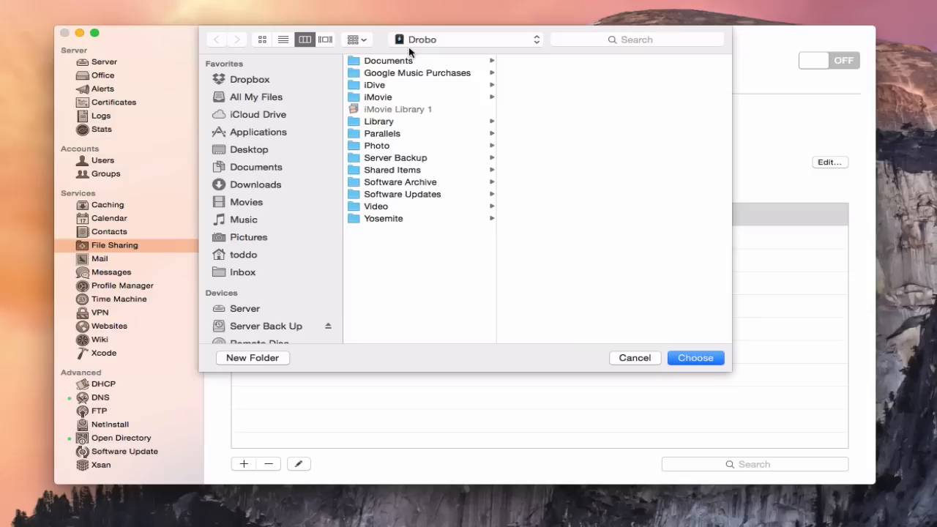
click(380, 63)
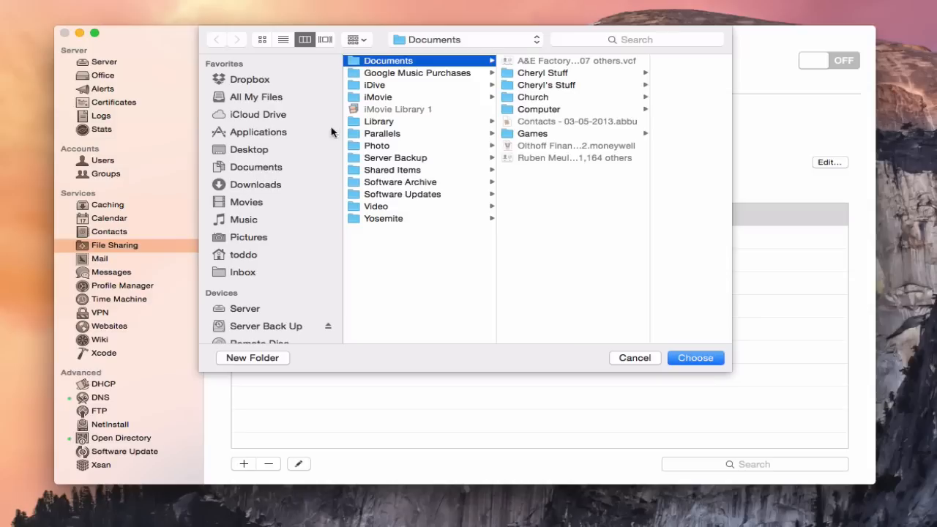
click(248, 169)
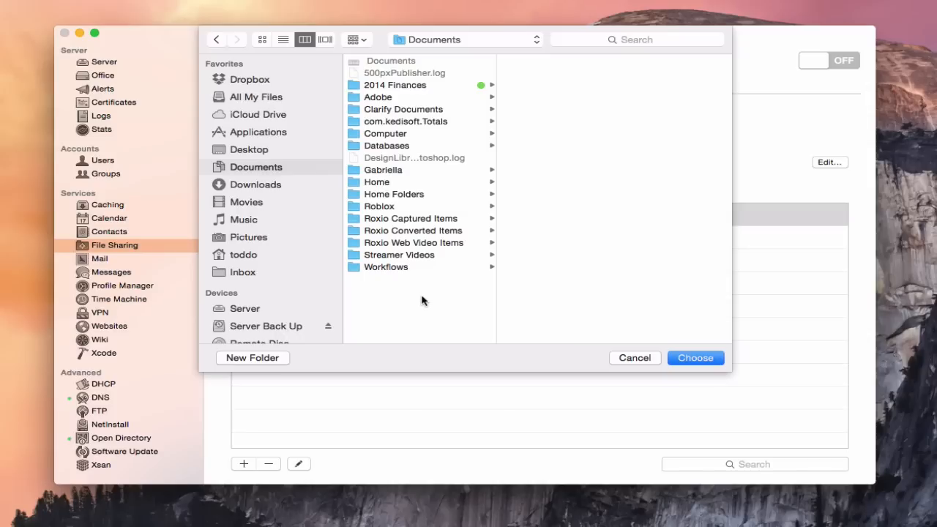
click(398, 196)
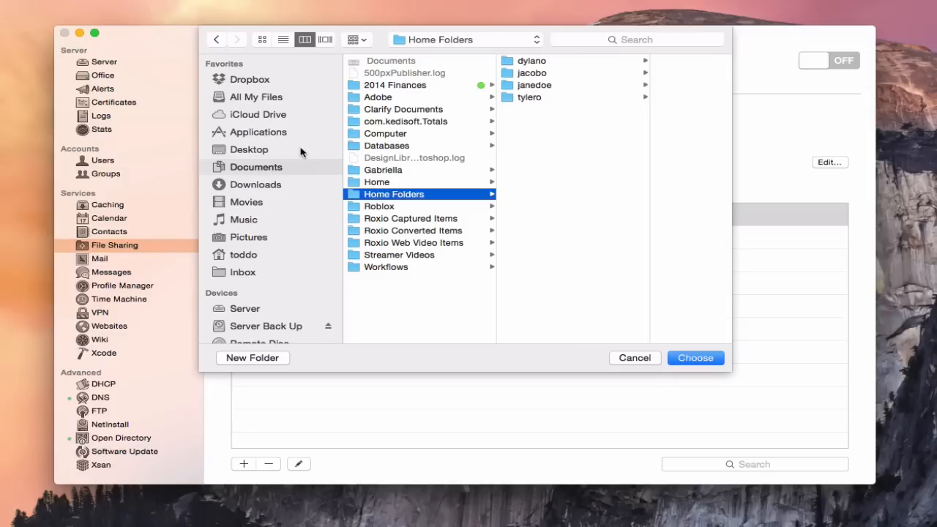
click(261, 167)
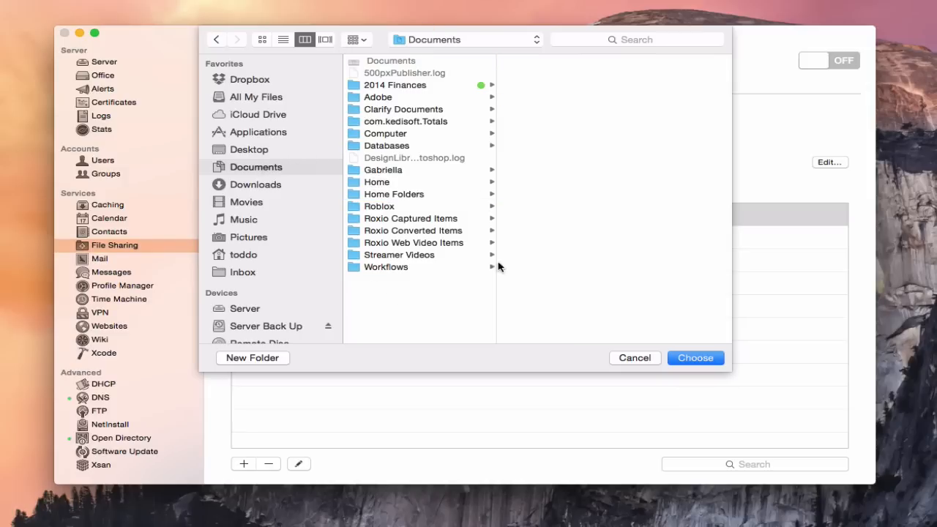
Create a folder named Home Folders-Server inside Documents and add it as a shared folder
click(258, 358)
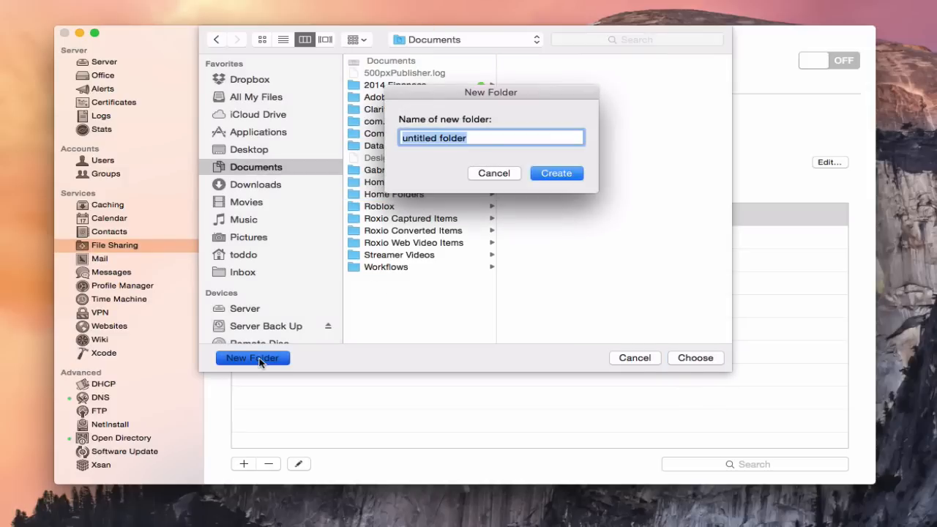
text(Home)
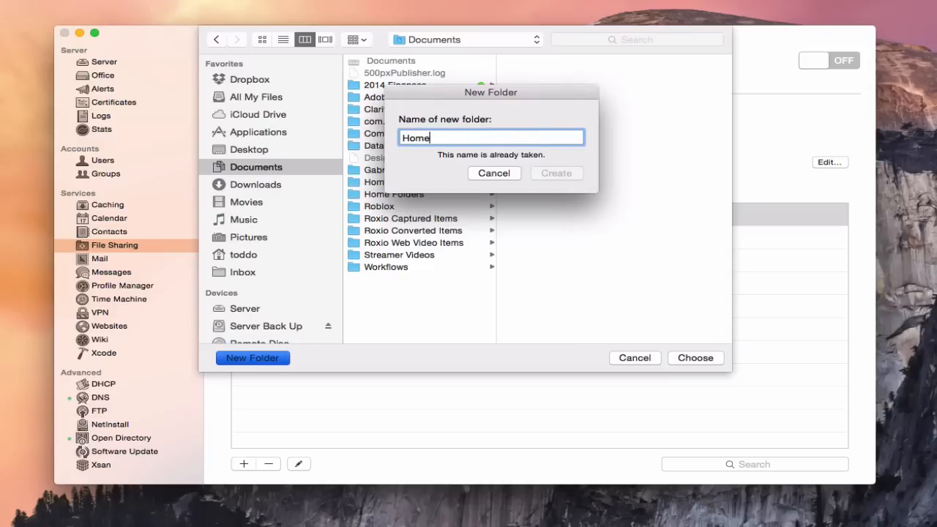
text( Folders-Server)
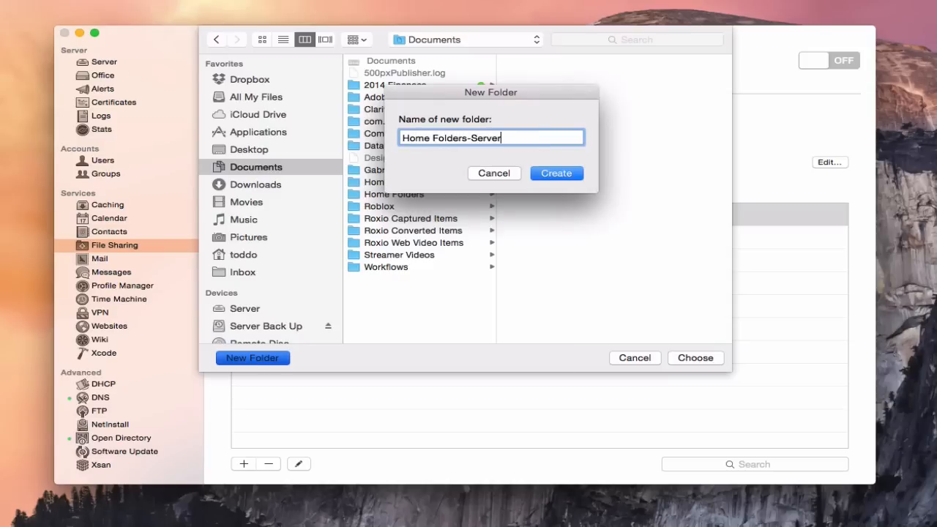
click(550, 175)
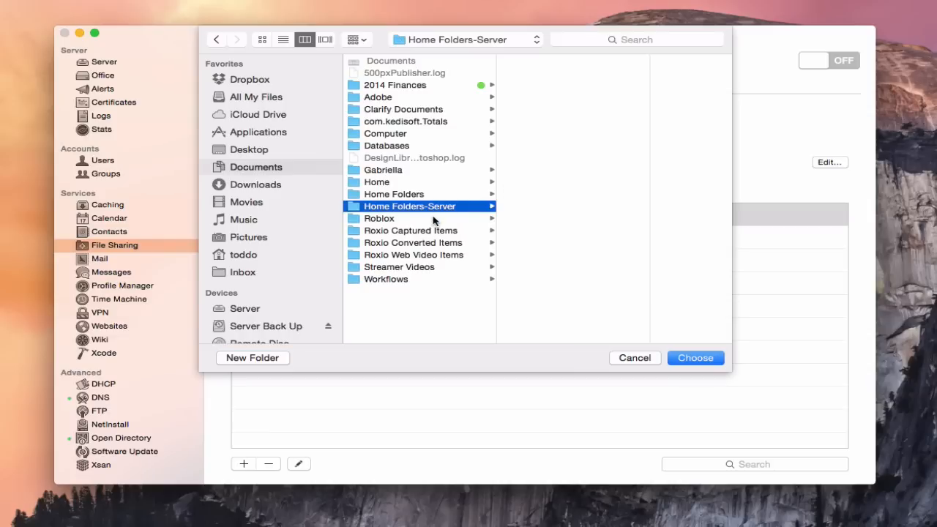
click(682, 358)
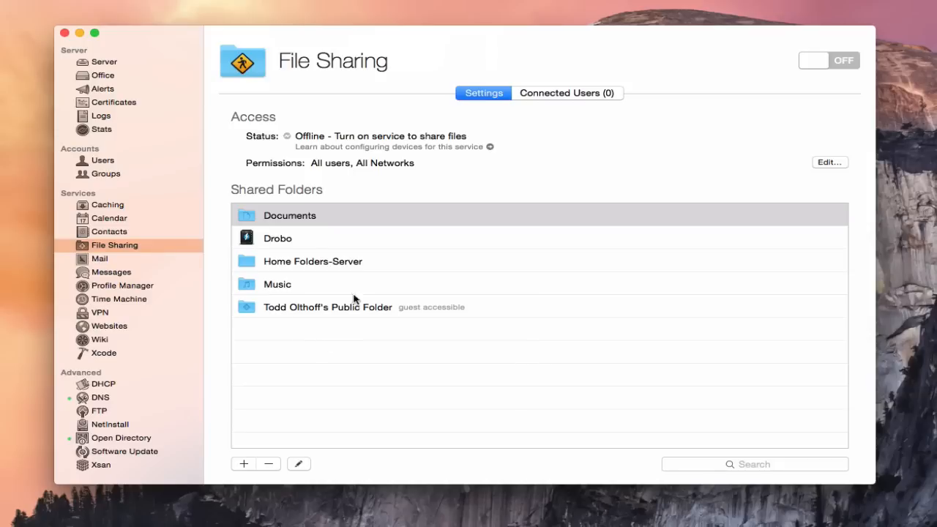
Edit the Home Folders-Server share to make it available for home directories over AFP
click(322, 267)
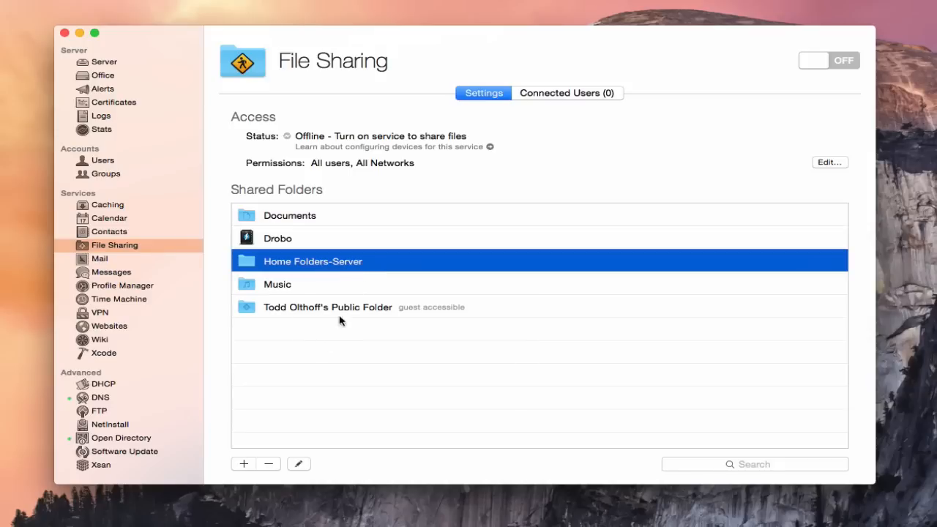
click(298, 465)
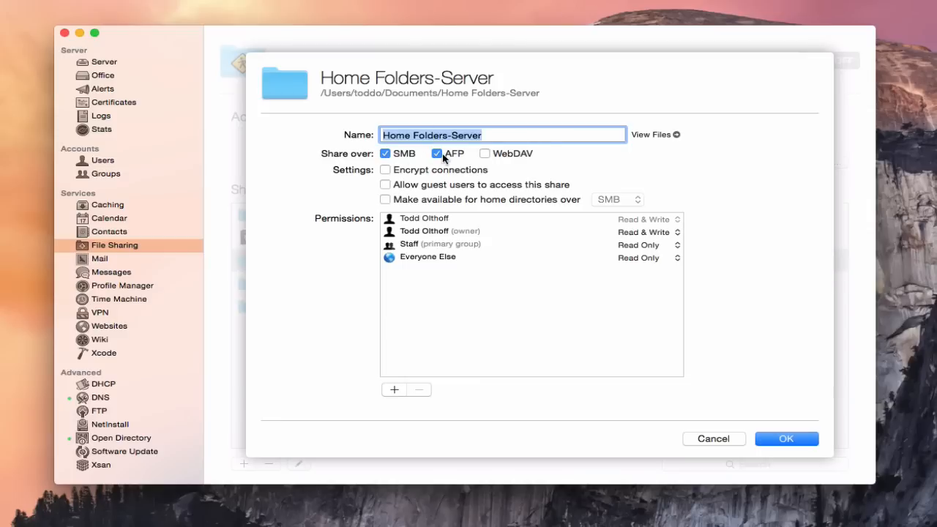
click(387, 200)
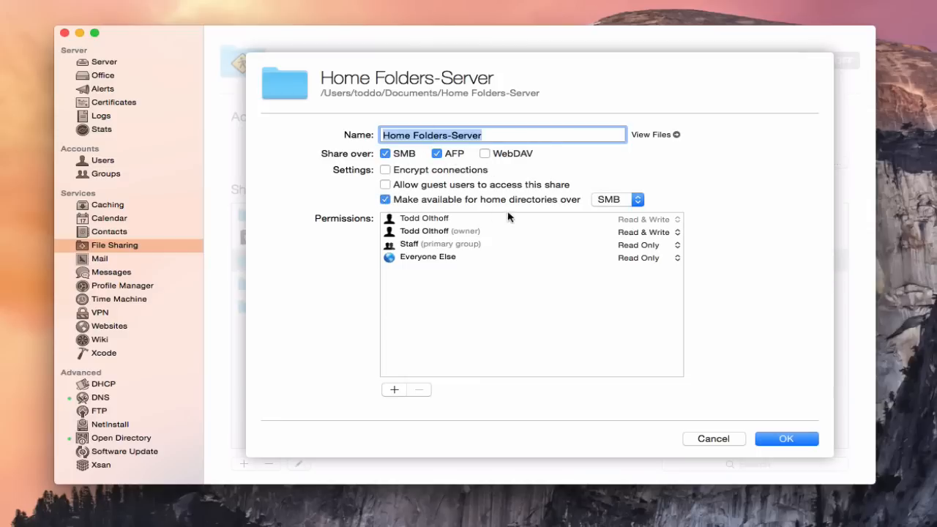
click(638, 200)
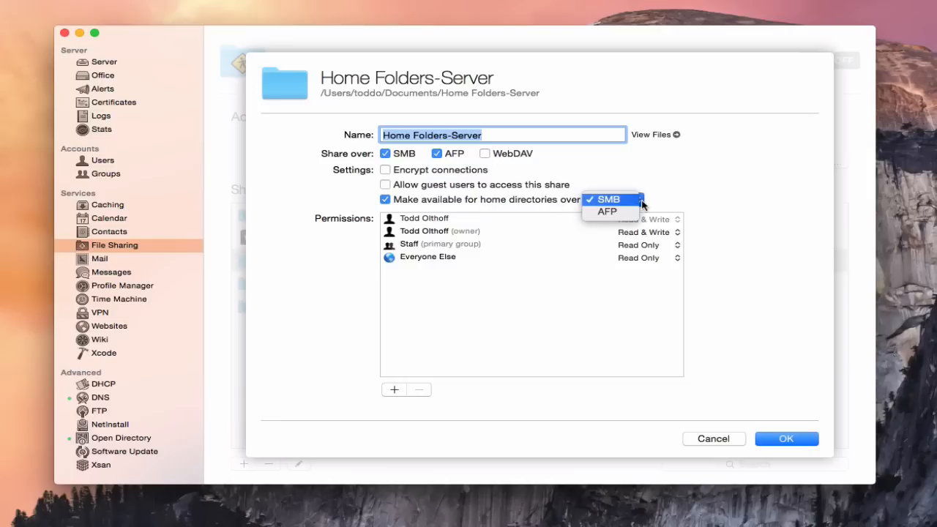
click(634, 211)
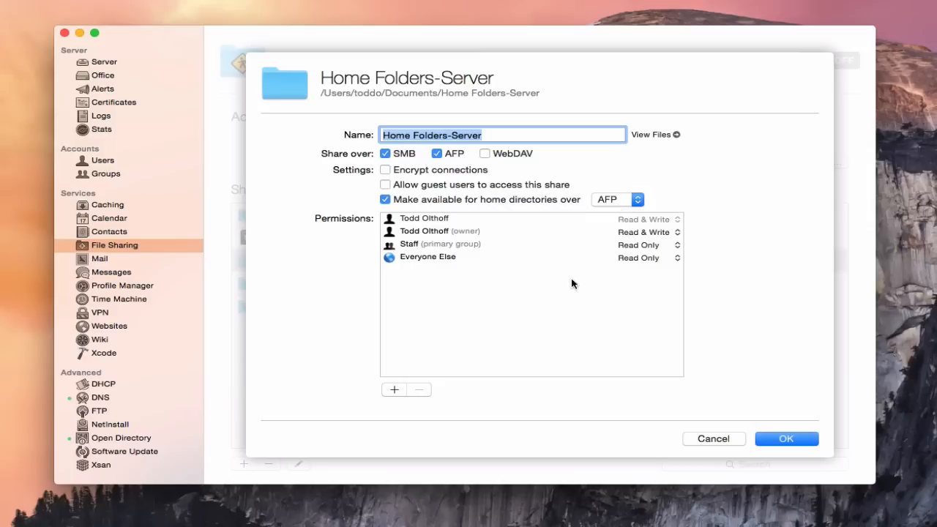
Give the Staff primary group Read & Write permission on the Home Folders-Server share and save the share's settings
click(677, 246)
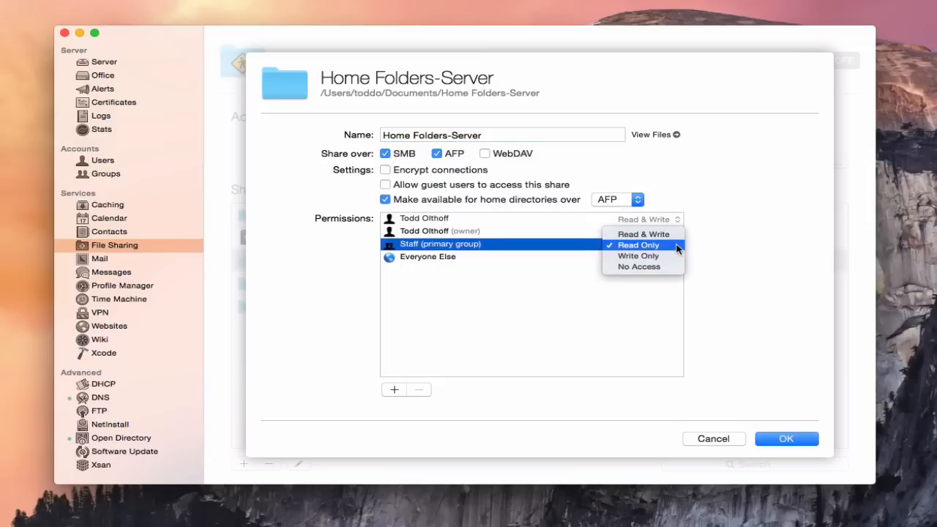
click(670, 235)
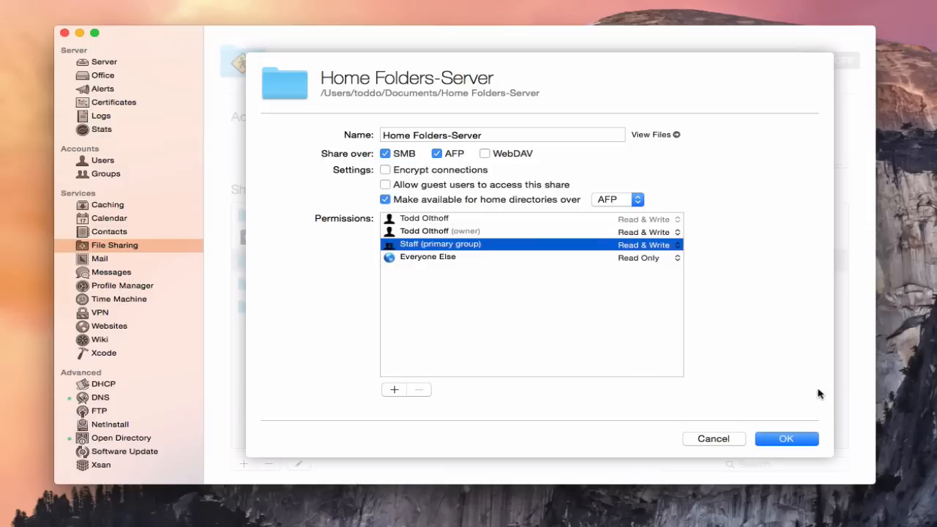
click(790, 438)
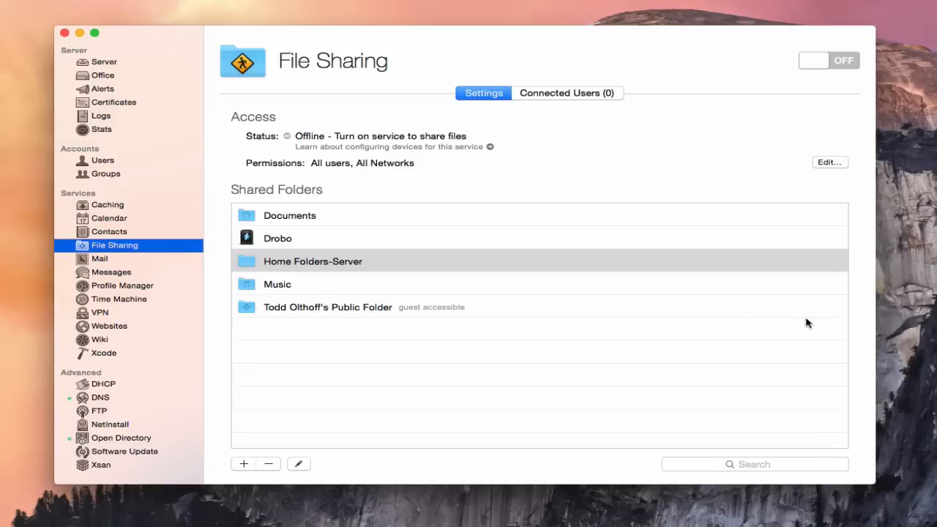
Turn on the File Sharing service and check its entry among the Office base station's public services
click(850, 61)
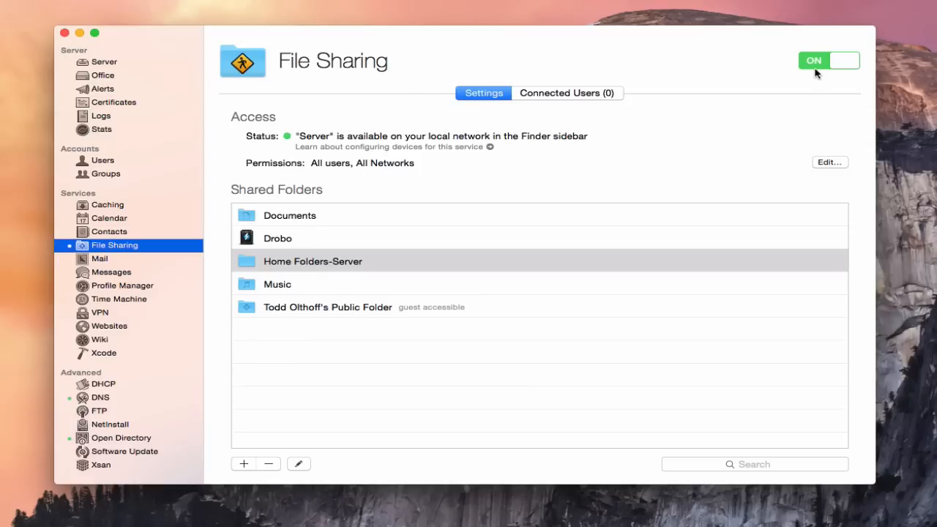
click(100, 78)
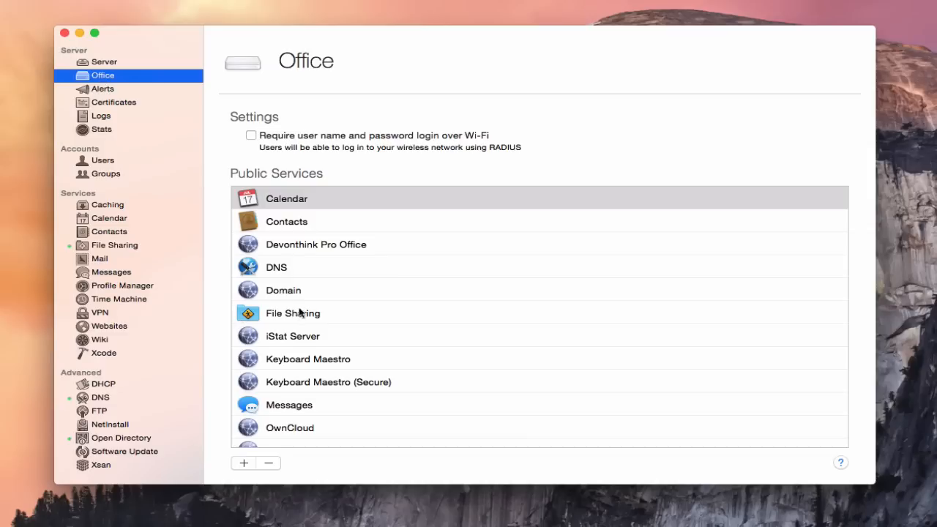
click(300, 317)
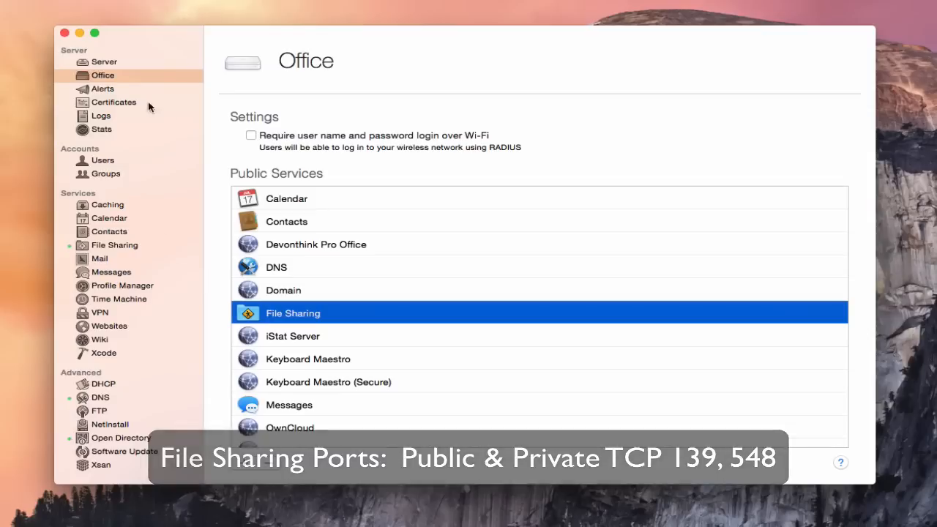
click(108, 247)
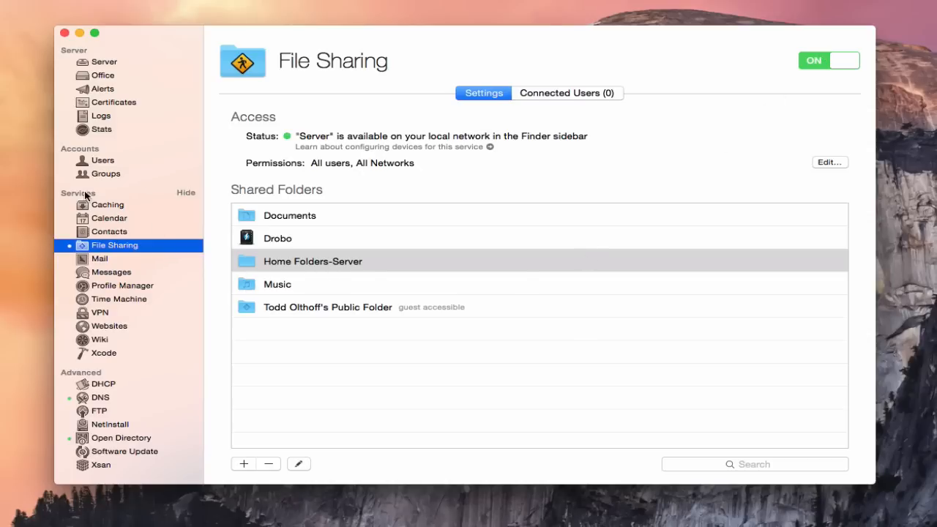
Open the local network user's account for editing and set its home folder to Home Folders-Server
click(98, 162)
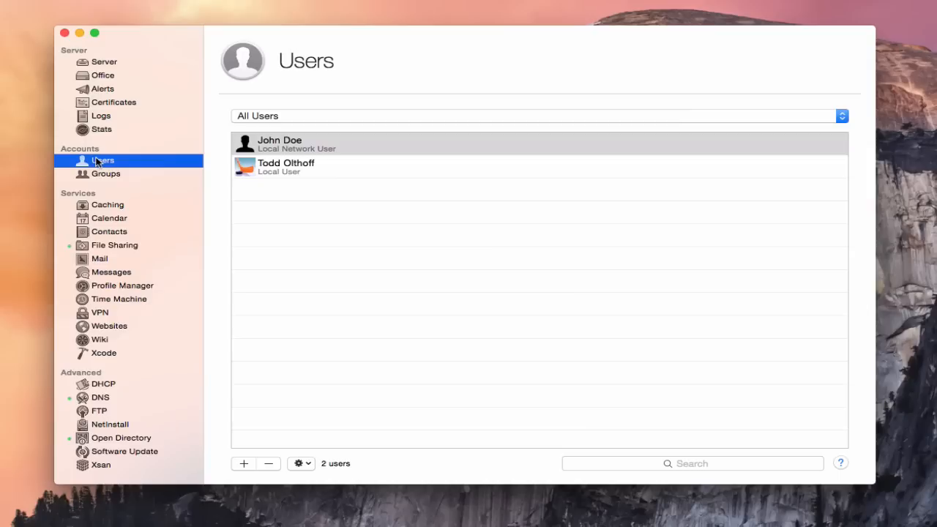
click(298, 152)
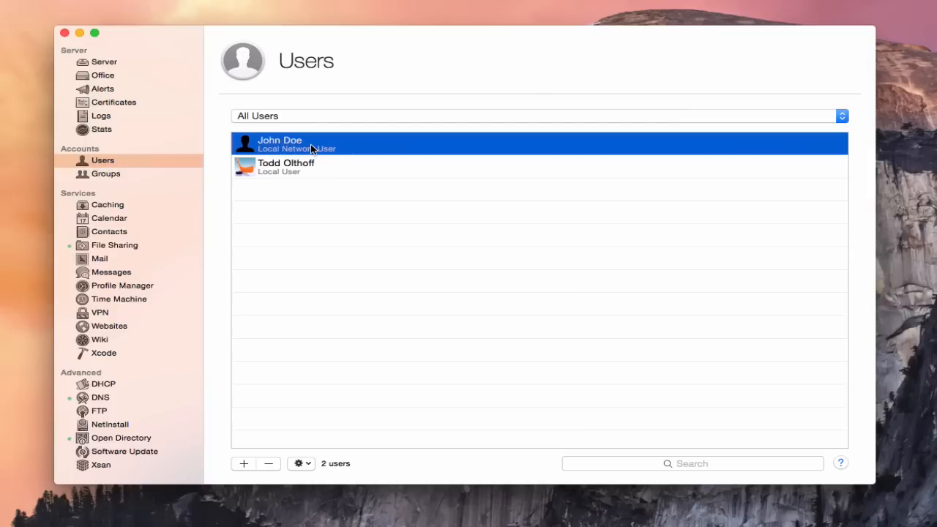
double_click(312, 148)
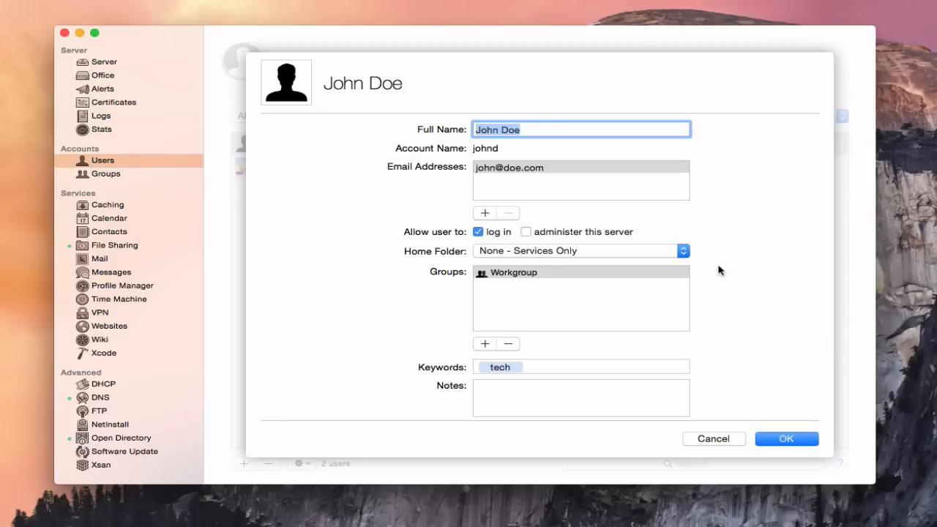
click(686, 253)
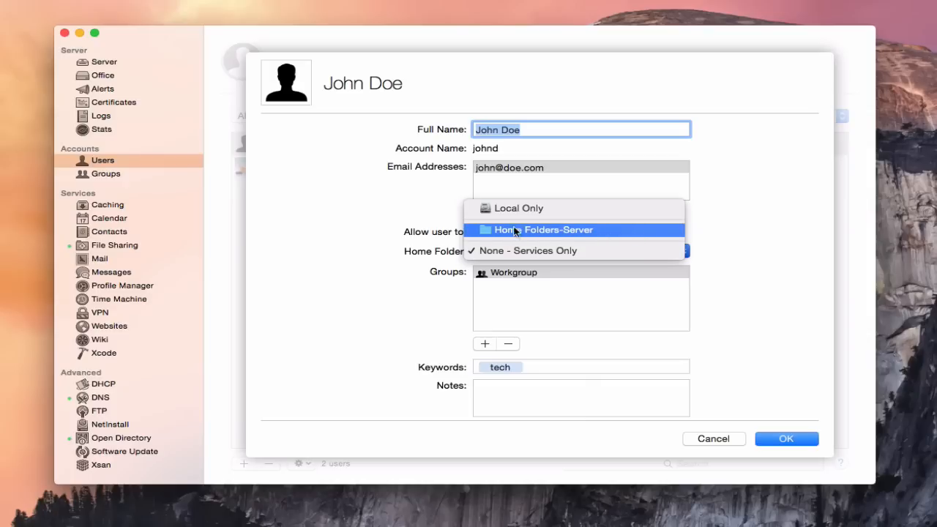
click(491, 231)
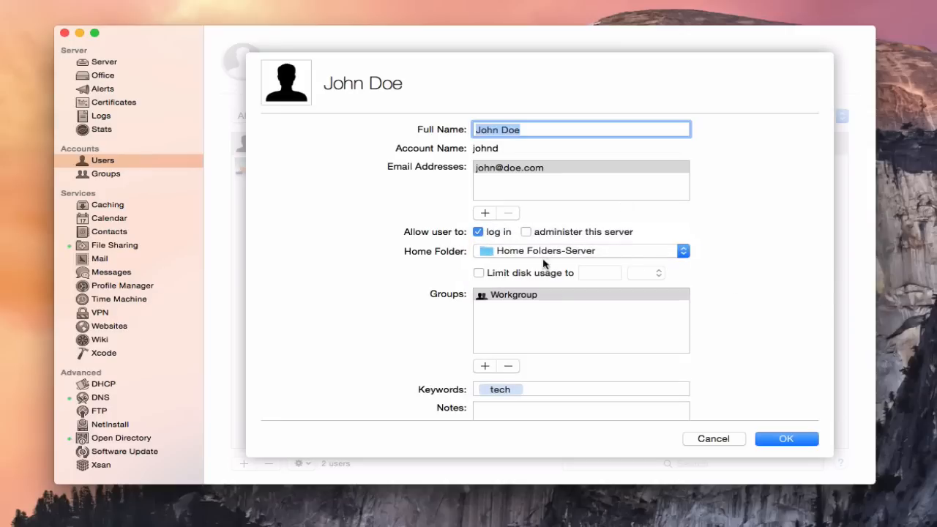
Limit the network user's home folder disk usage to 500 MB and save the account
click(478, 272)
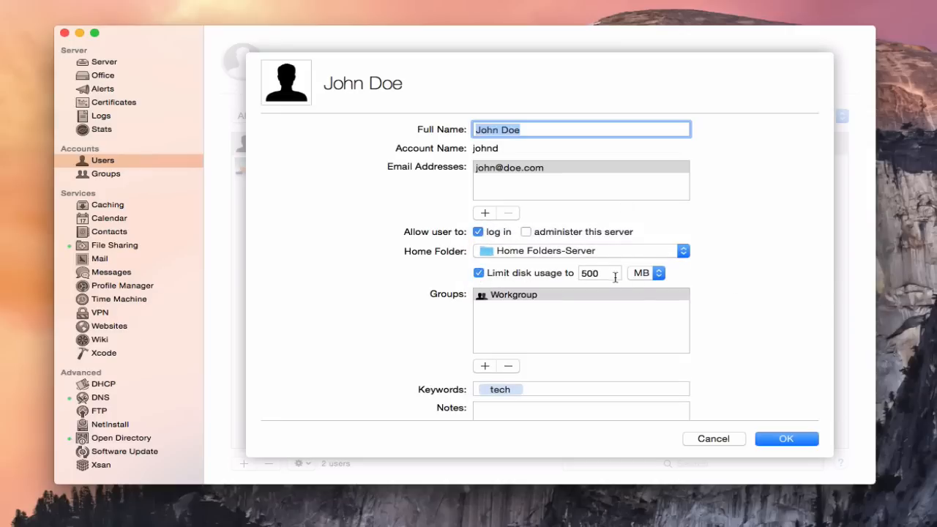
click(659, 275)
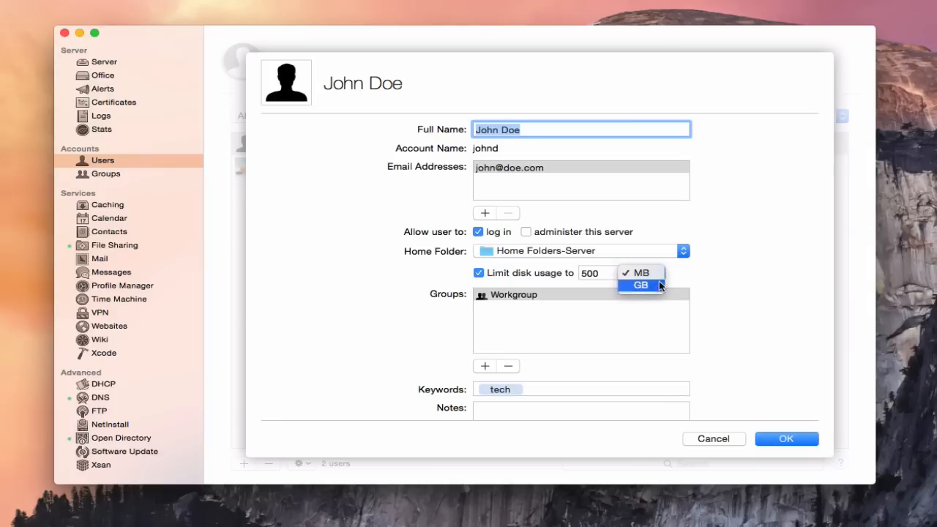
click(684, 272)
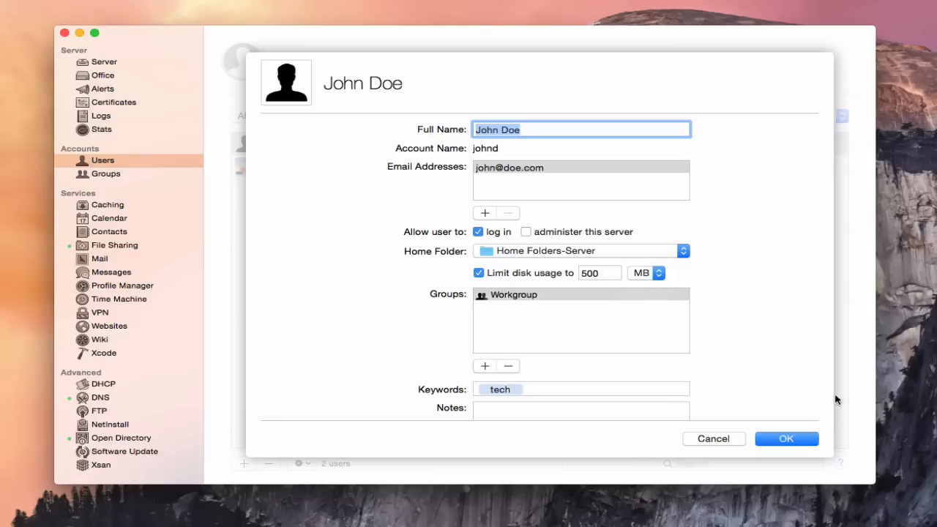
click(786, 439)
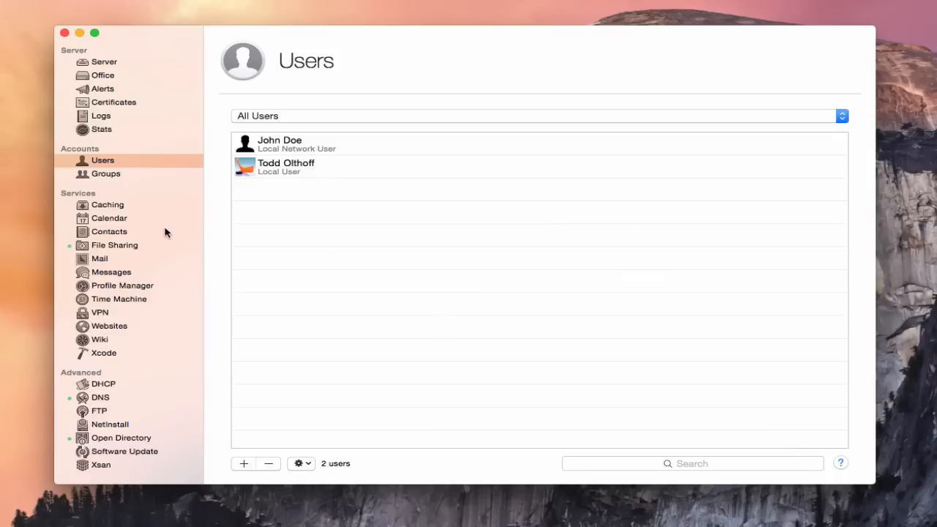
View the files of the Home Folders-Server share in the server's storage and examine the contents of the network user's home folder
click(114, 246)
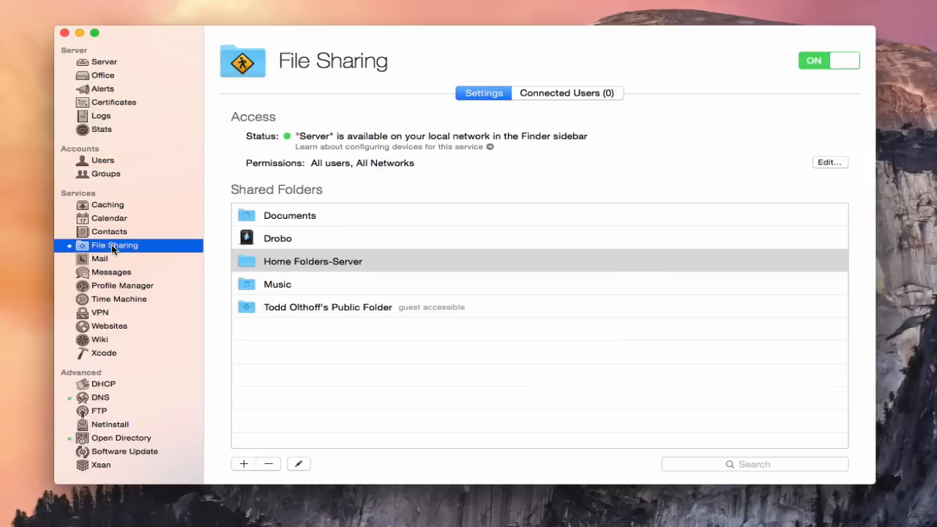
double_click(339, 262)
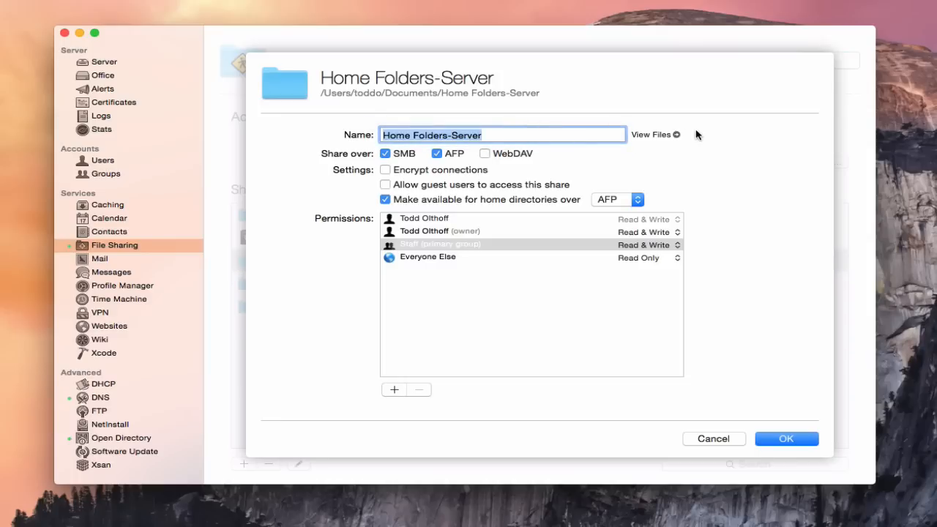
click(677, 135)
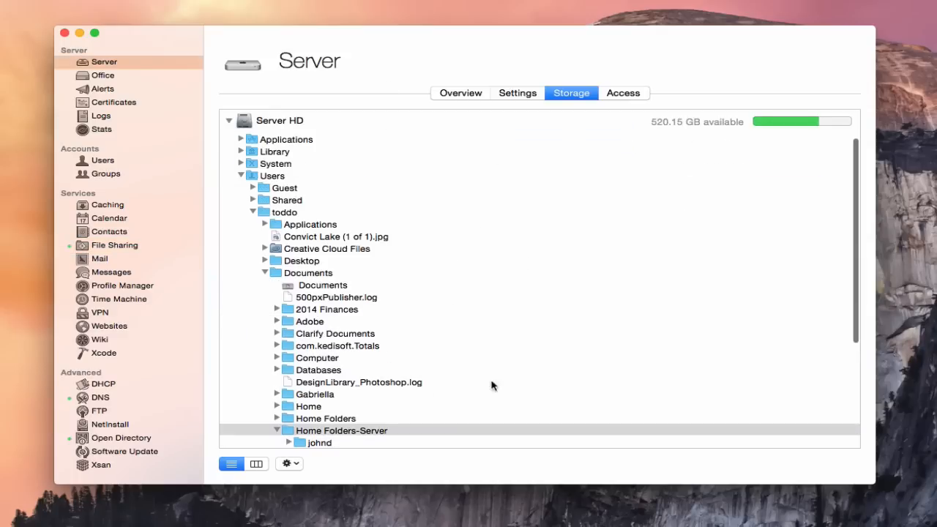
scroll(485, 382, down, 3)
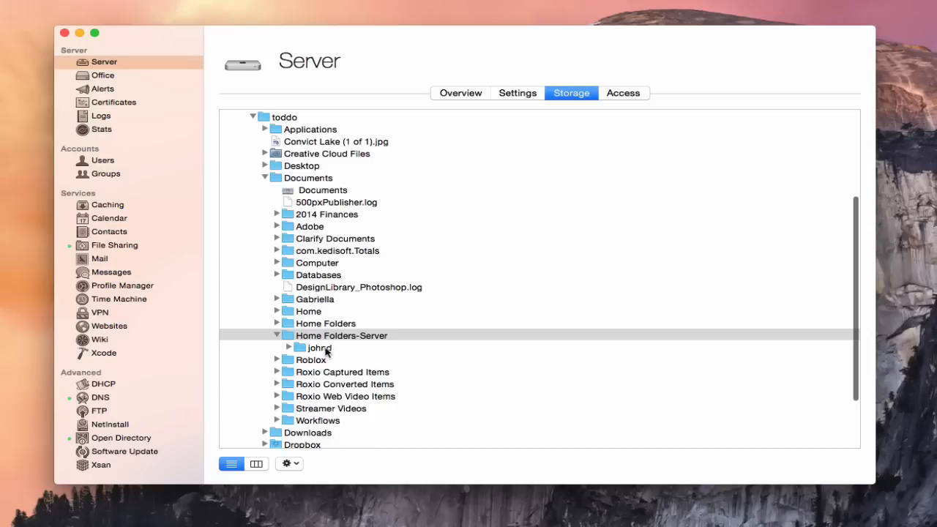
click(289, 348)
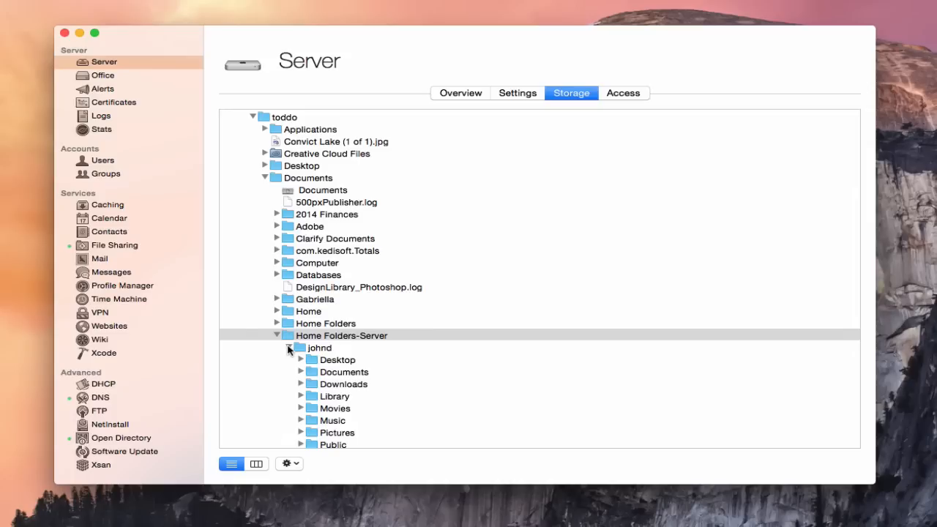
click(289, 348)
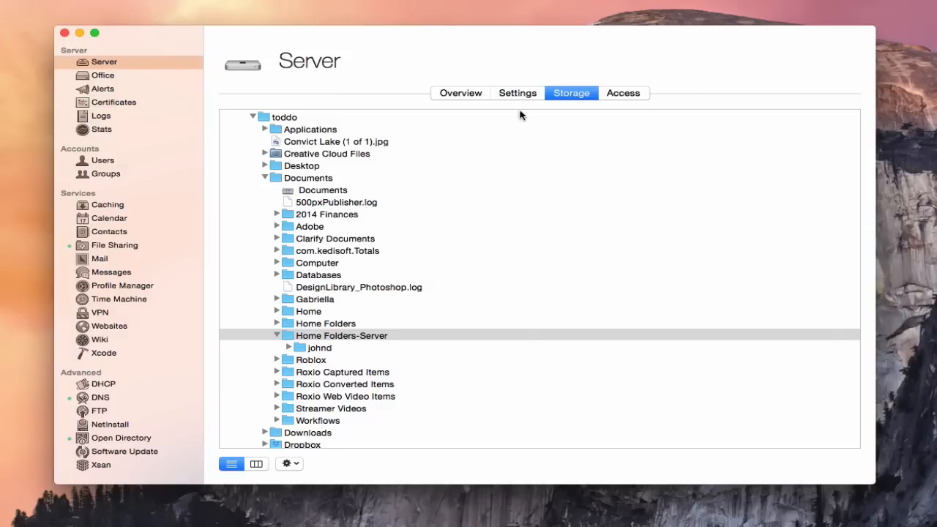
Examine the user and group permissions of the Home Folders-Server folder in storage, leaving them without changes
click(293, 337)
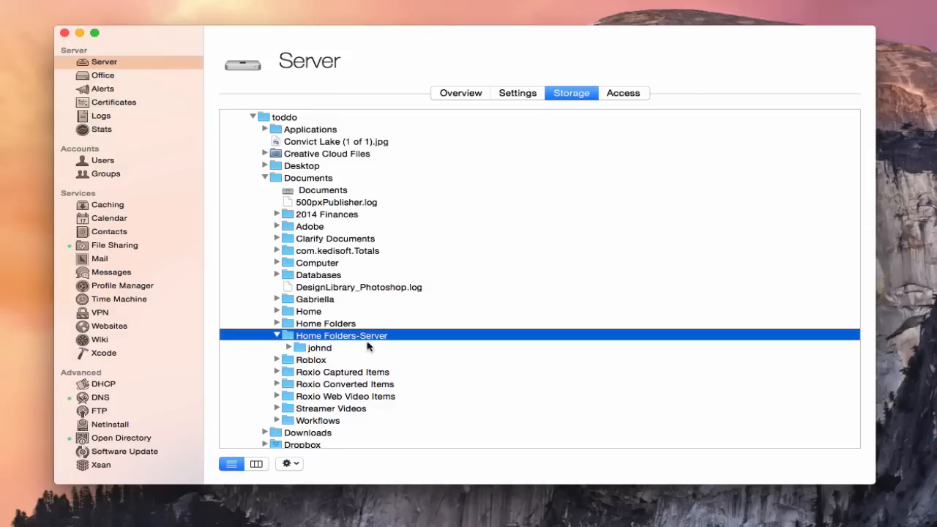
click(297, 465)
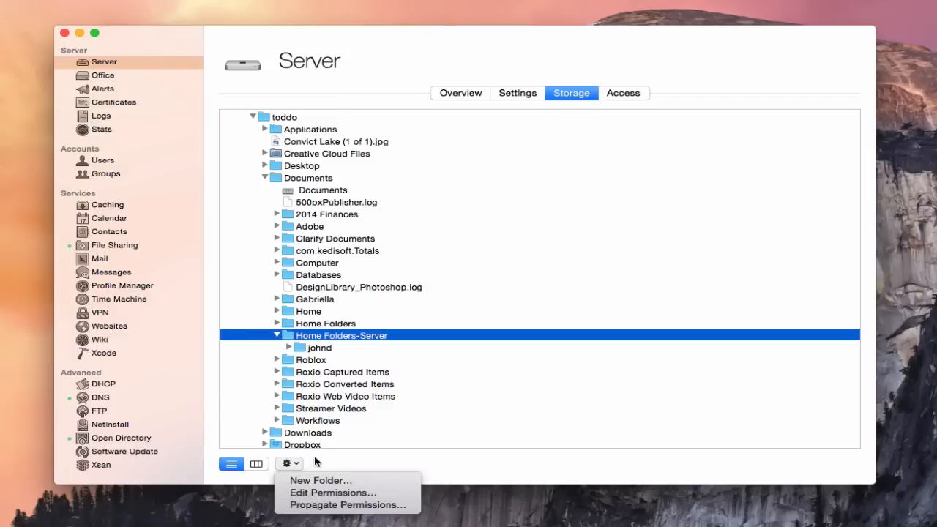
click(328, 493)
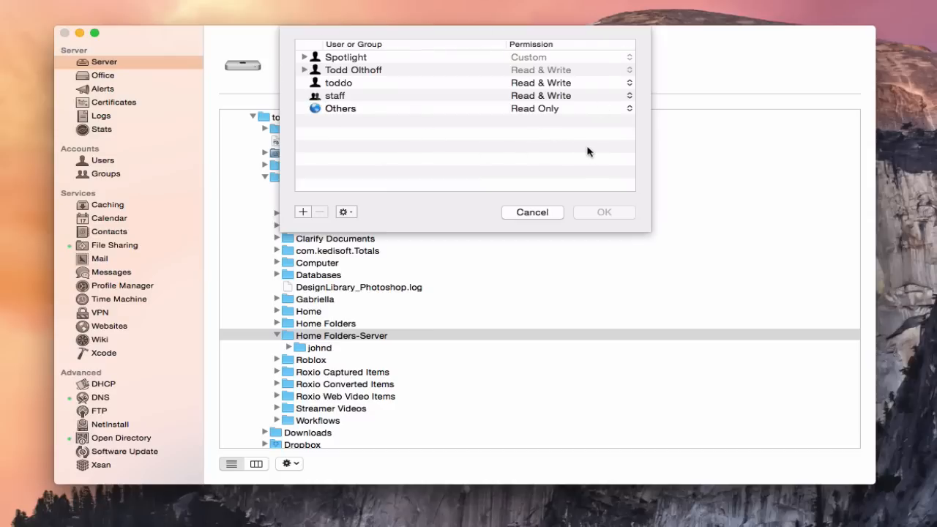
click(532, 213)
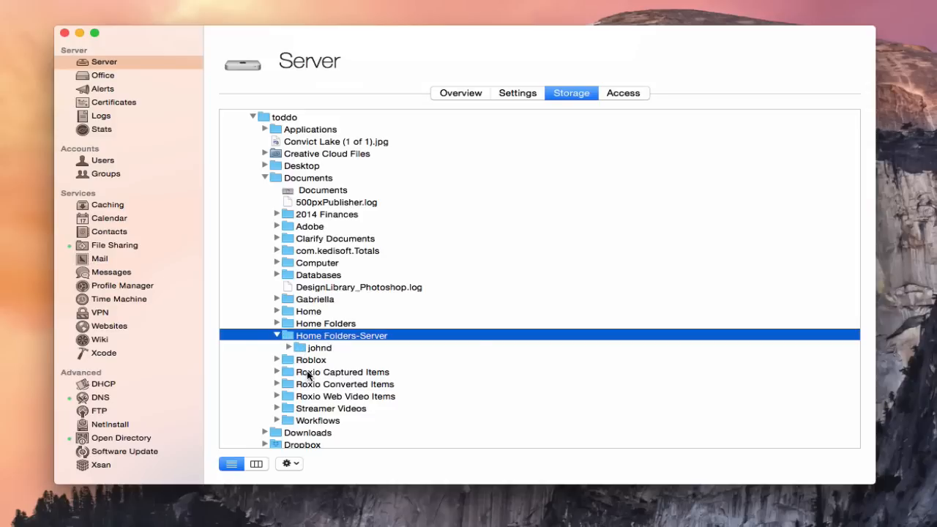
Examine the options for propagating the Home Folders-Server folder's permissions, cancel, and return to the File Sharing service
click(297, 465)
click(309, 510)
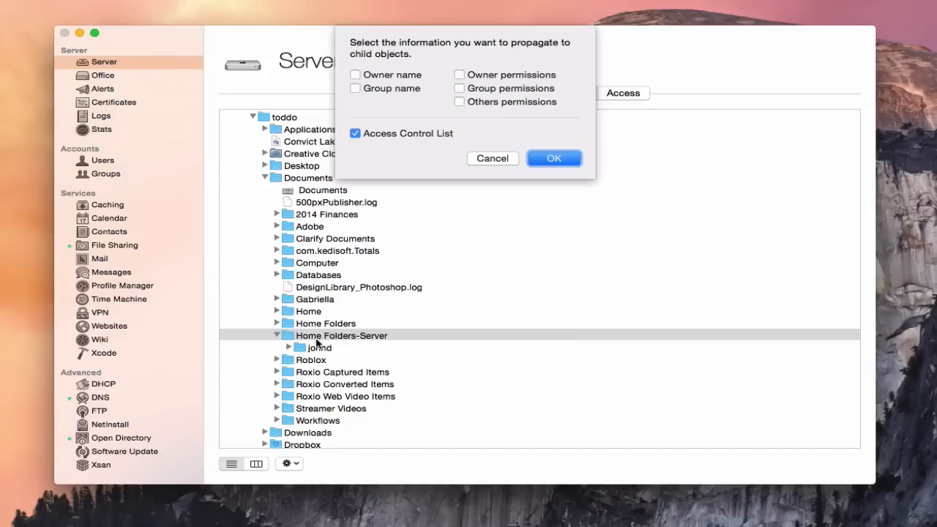
click(489, 158)
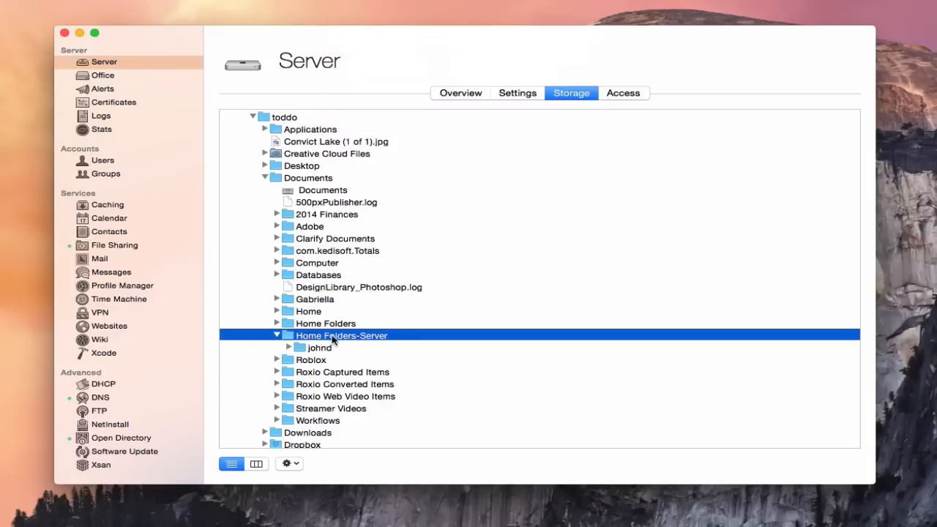
click(103, 247)
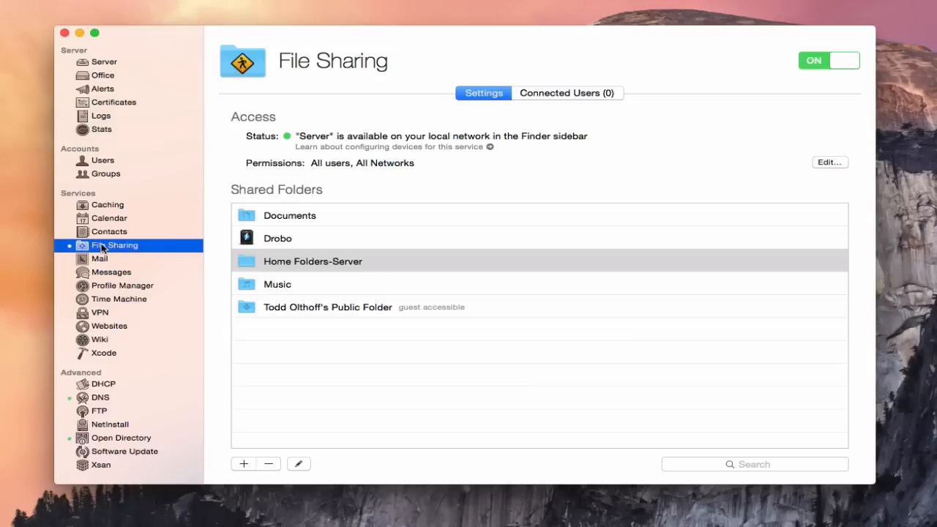